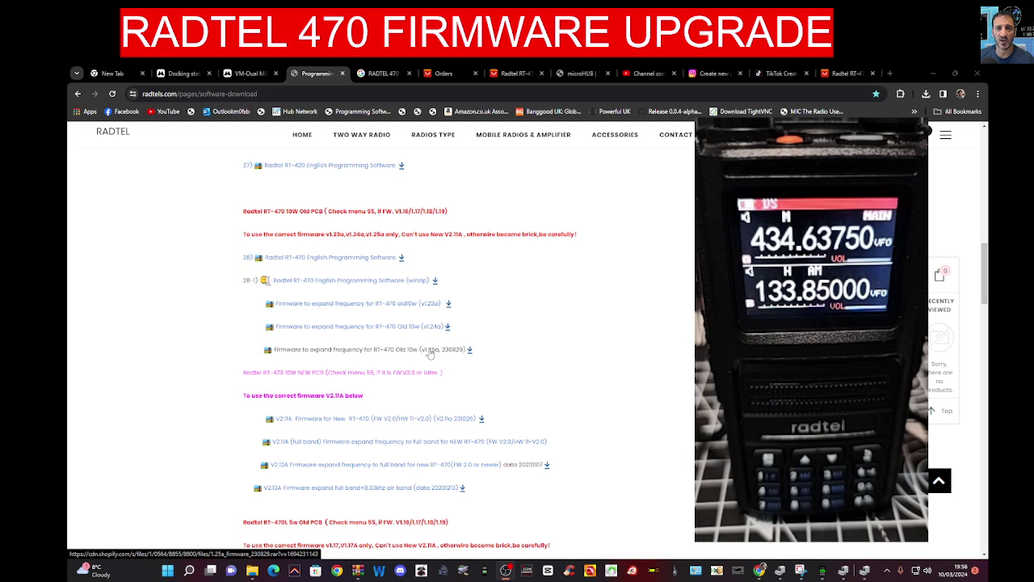
Step: Scroll the Radtel download page down to the RT-470 10W new PCB firmware list
scroll(426, 332, "down", 1)
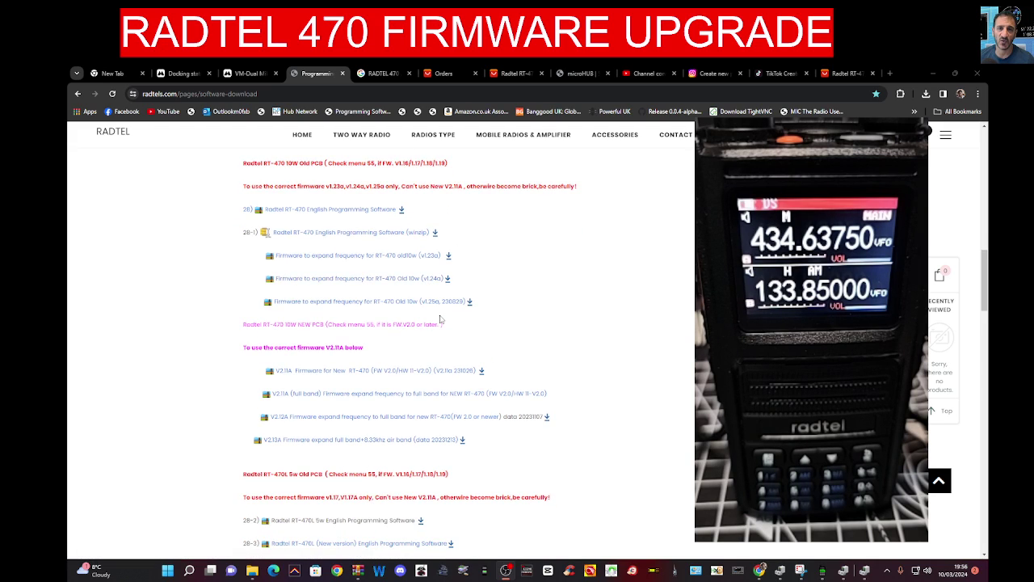
scroll(441, 320, "down", 1)
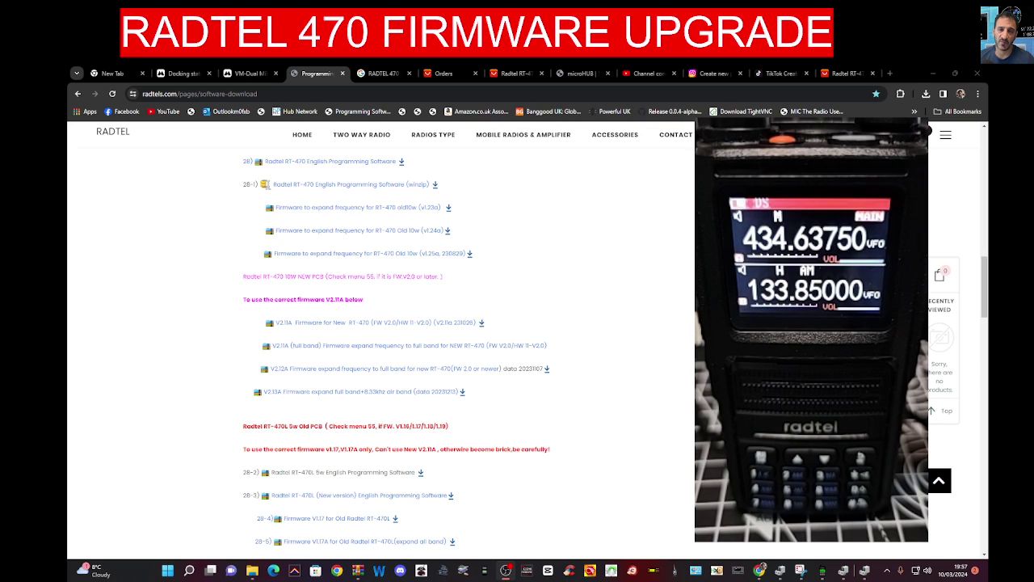
Step: Download the V2.13A full band firmware archive, open it in WinRAR and enter the RT-470 serial folder
left_click(344, 394)
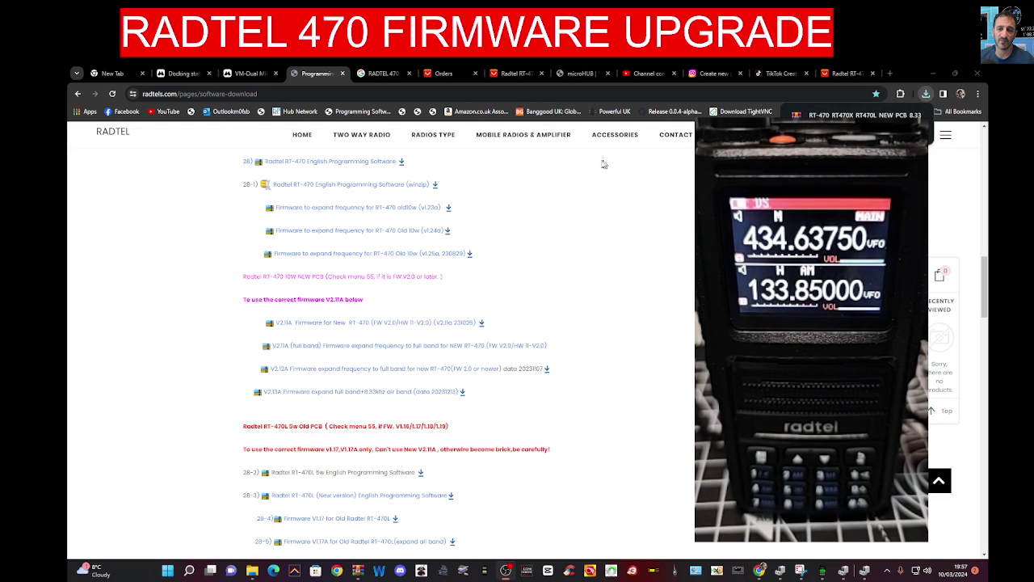
left_click(860, 115)
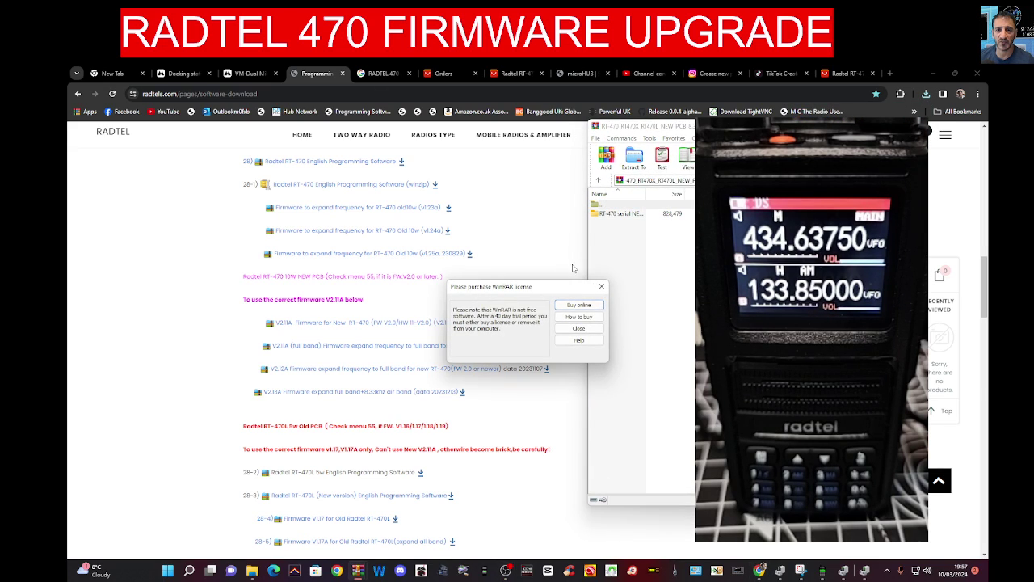
key("Escape")
left_click_drag(575, 147, 359, 149)
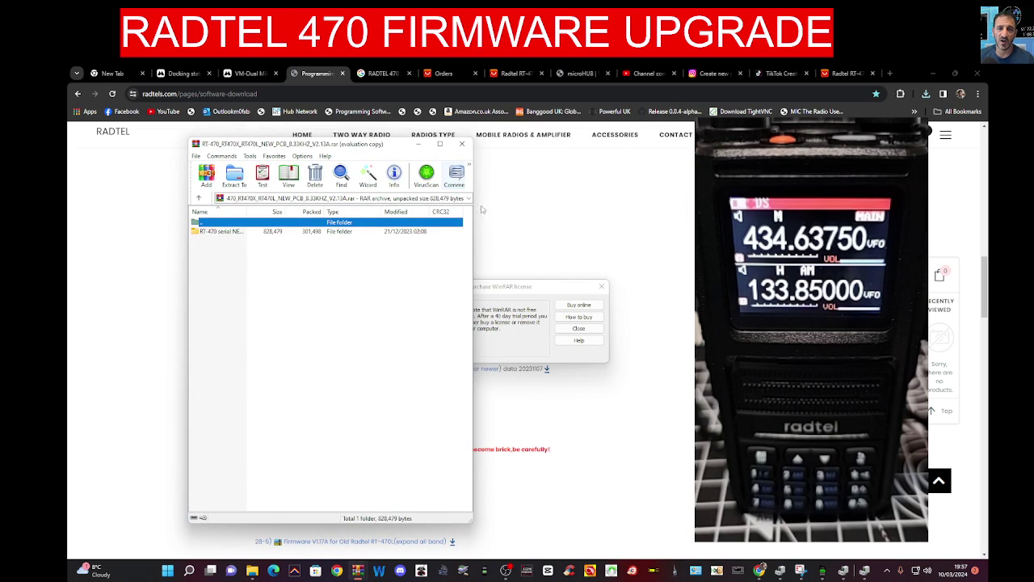
double_click(229, 233)
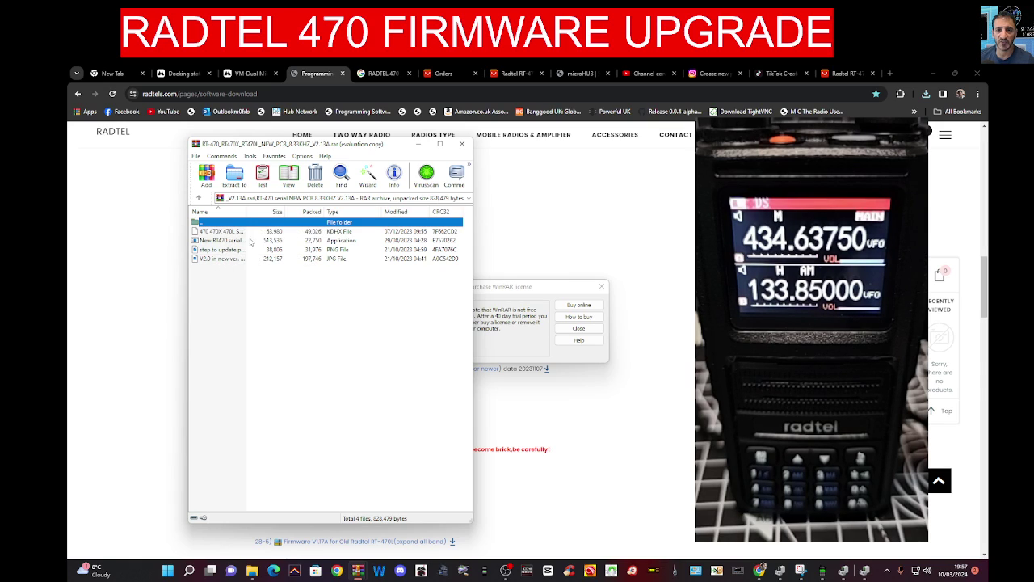
left_click(949, 444)
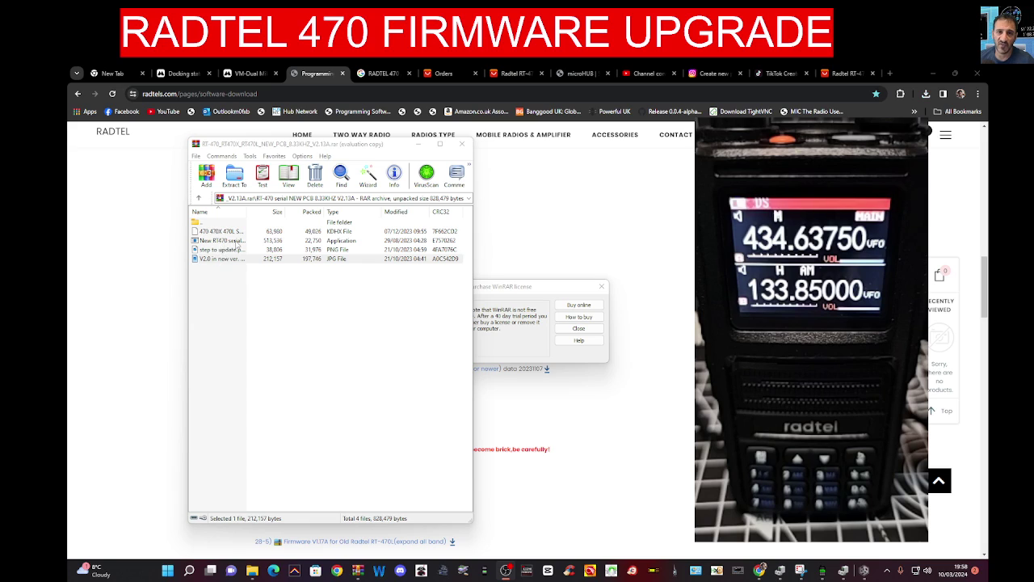
double_click(224, 260)
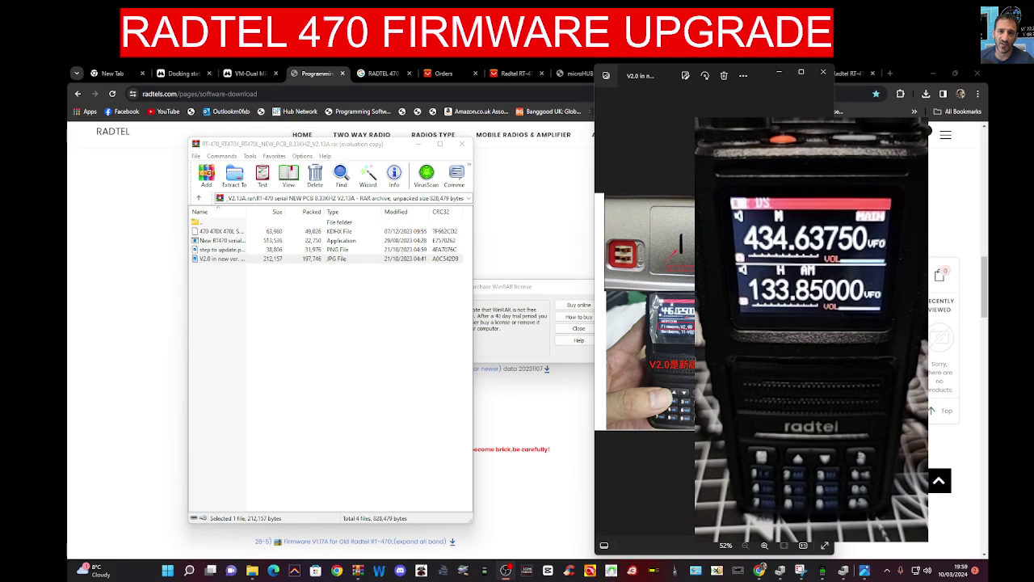
key("alt+F4")
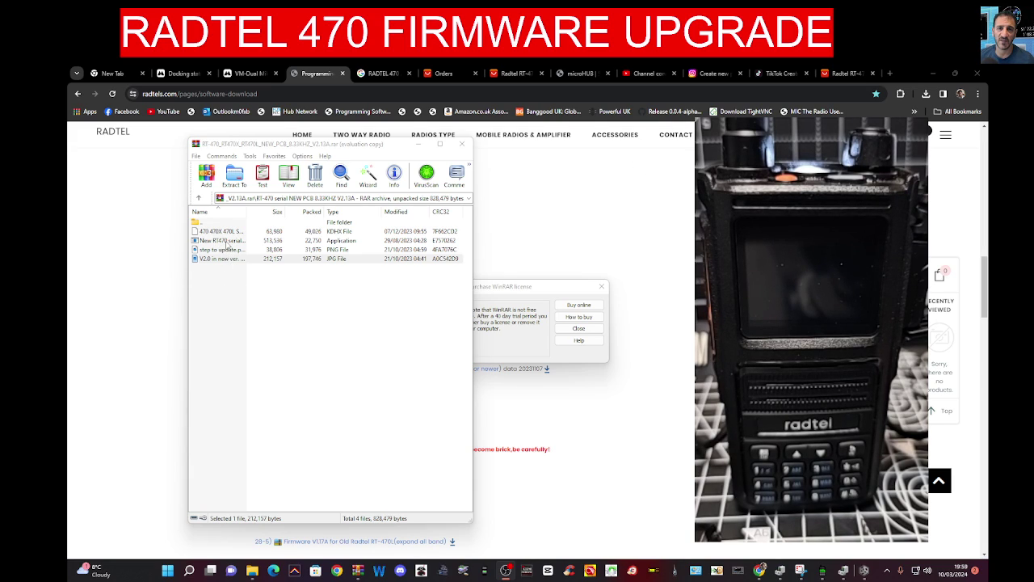
Step: Launch the New RT470 serial flasher and position and enlarge its Bootloader Pro window
double_click(223, 240)
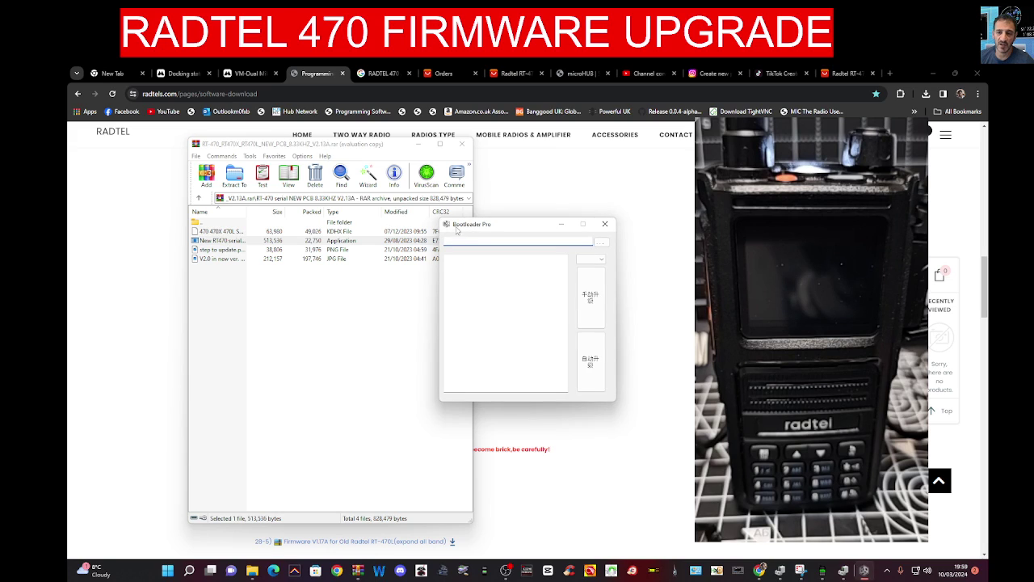
left_click_drag(457, 230, 321, 189)
left_click_drag(420, 287, 470, 279)
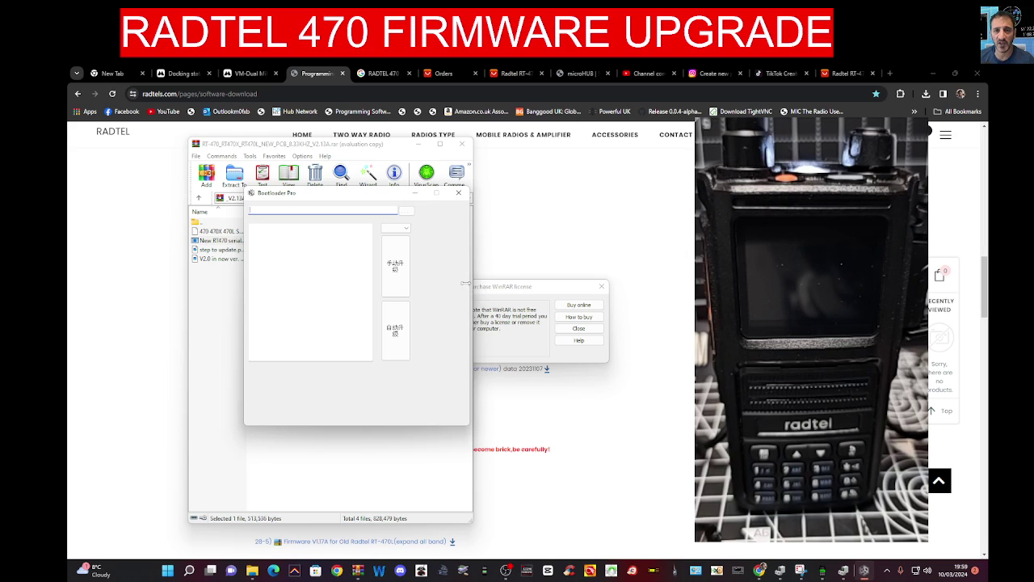
left_click_drag(398, 197, 375, 209)
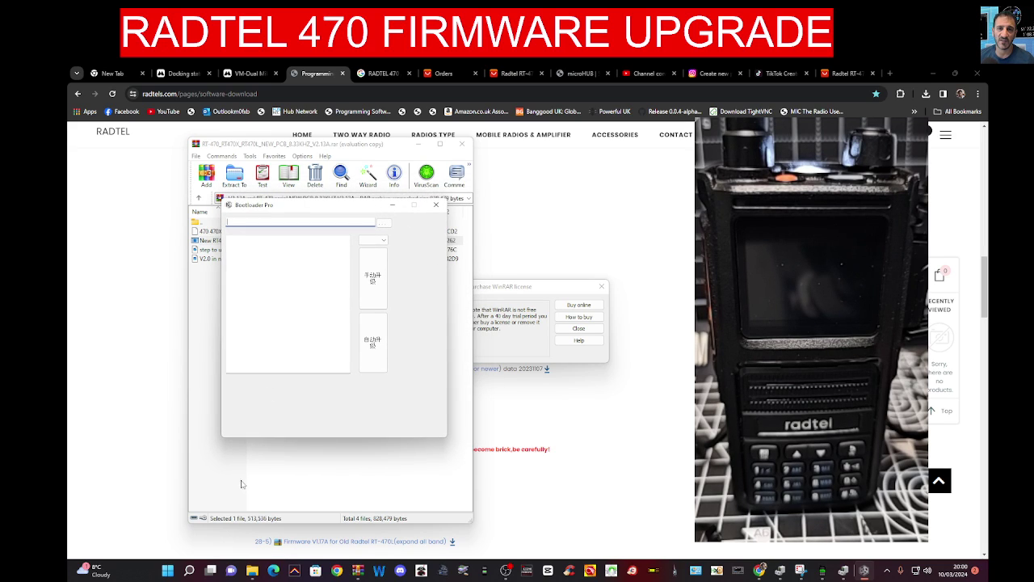
Step: Open Device Manager from the Start menu and expand Ports (COM & LPT)
right_click(167, 570)
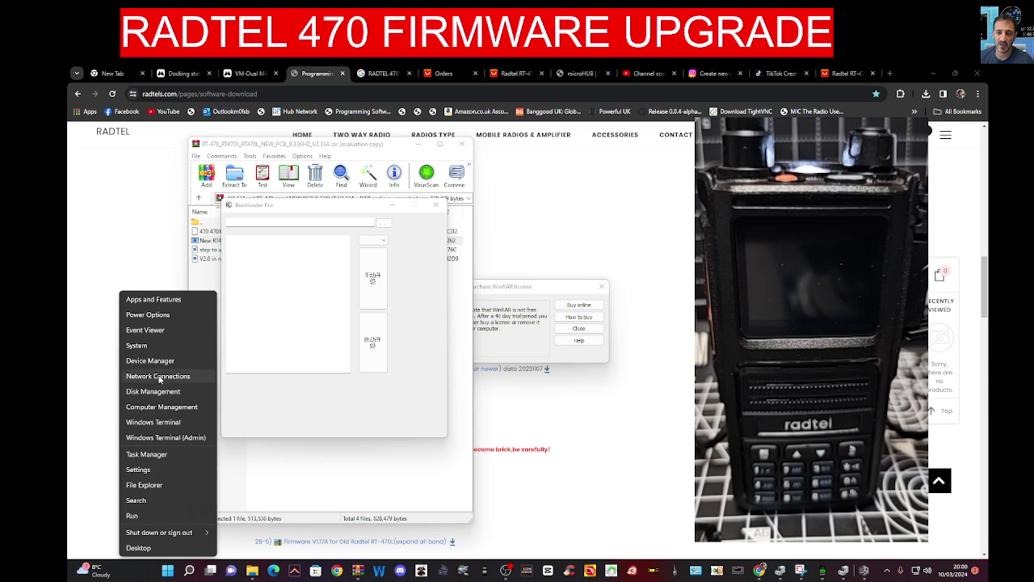
left_click(158, 364)
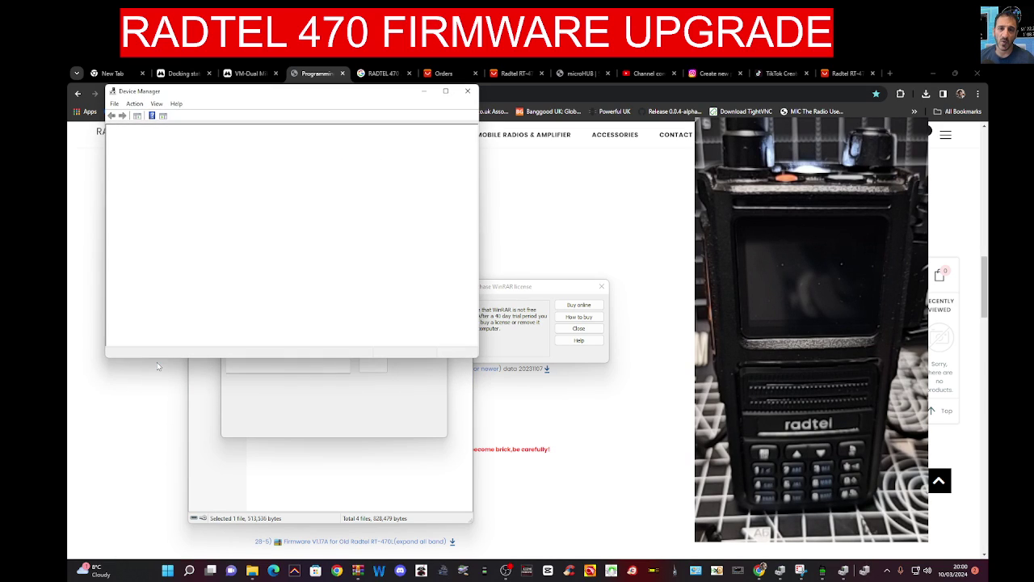
double_click(160, 241)
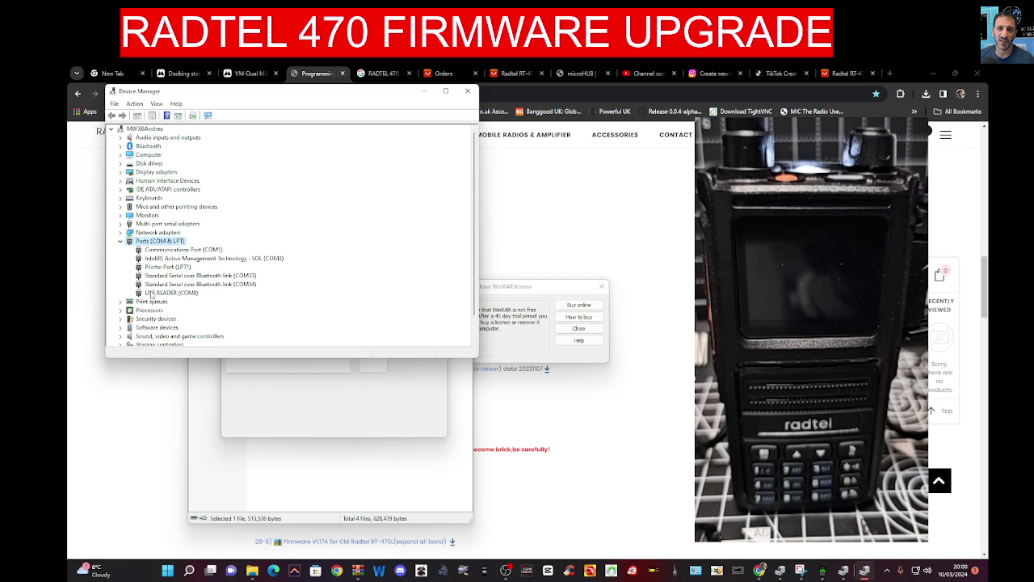
Step: Return to Bootloader Pro and start browsing for a firmware file, then cancel the picker
left_click(423, 91)
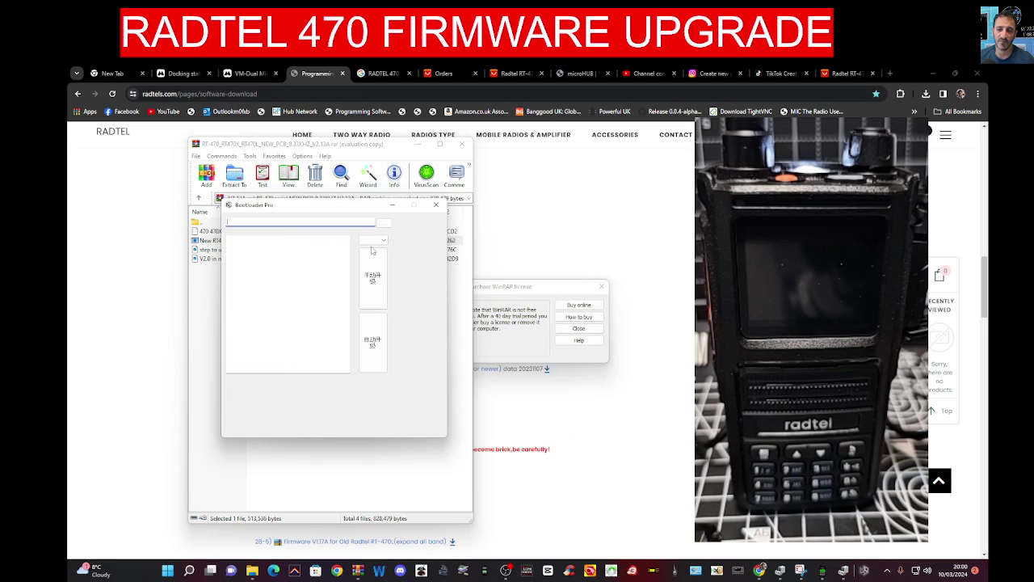
mouse_move(370, 210)
left_mouse_down()
mouse_move(350, 231)
mouse_move(366, 226)
left_mouse_up()
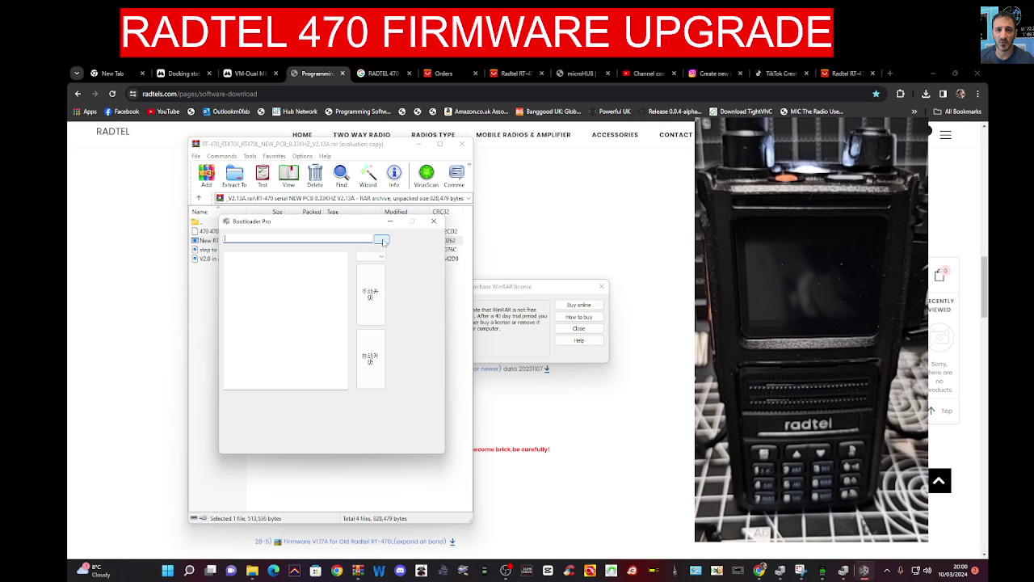
left_click(380, 239)
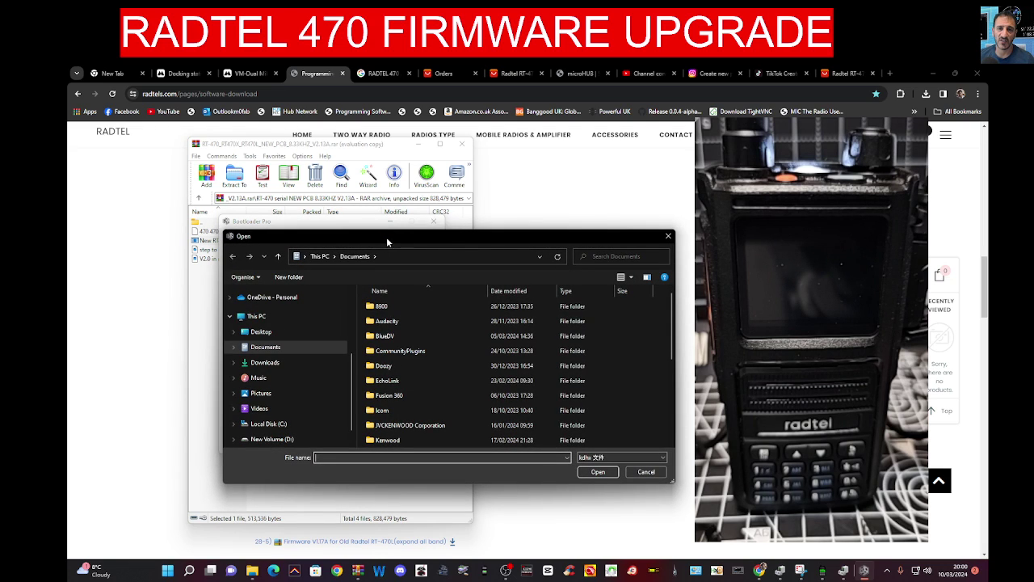
left_click_drag(453, 245, 352, 251)
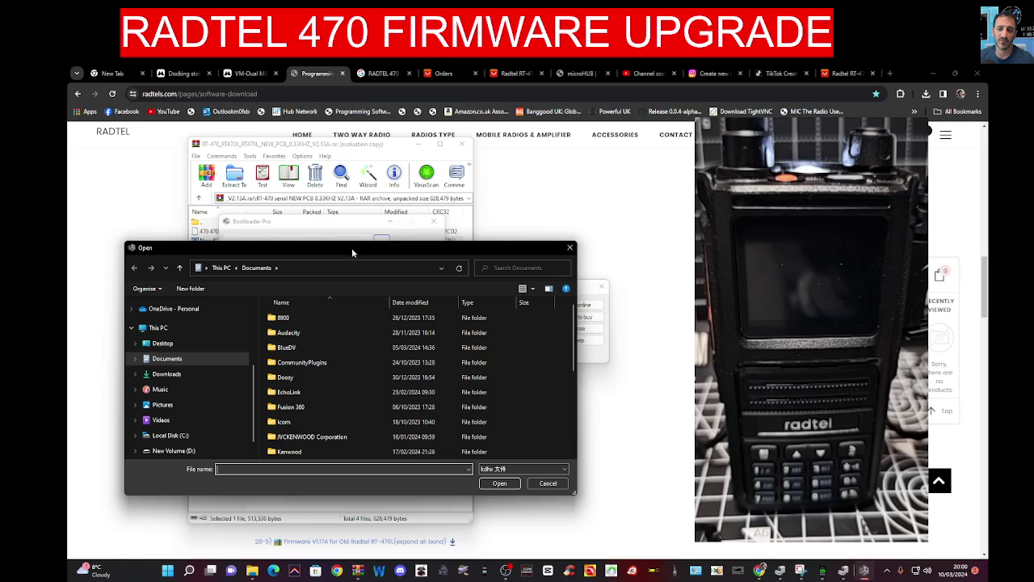
left_click_drag(427, 254, 374, 253)
key("Escape")
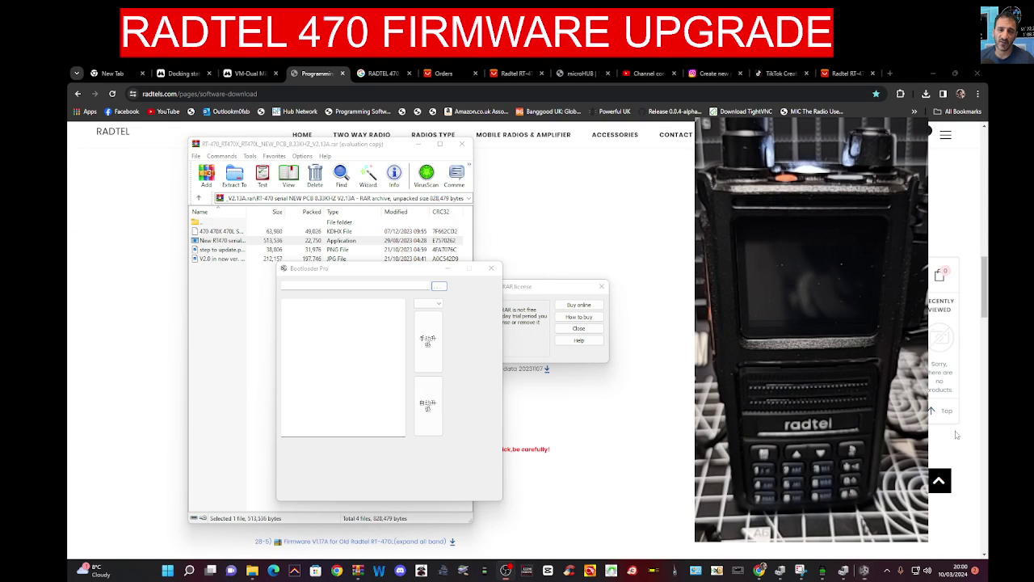
Step: Extract the firmware archive's files into the Downloads folder
left_click(234, 177)
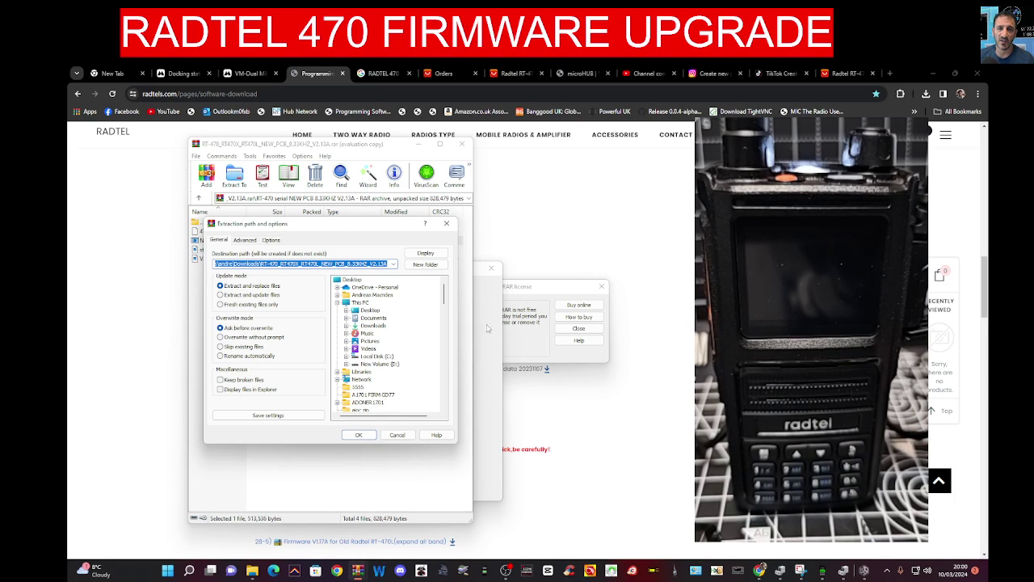
left_click(376, 326)
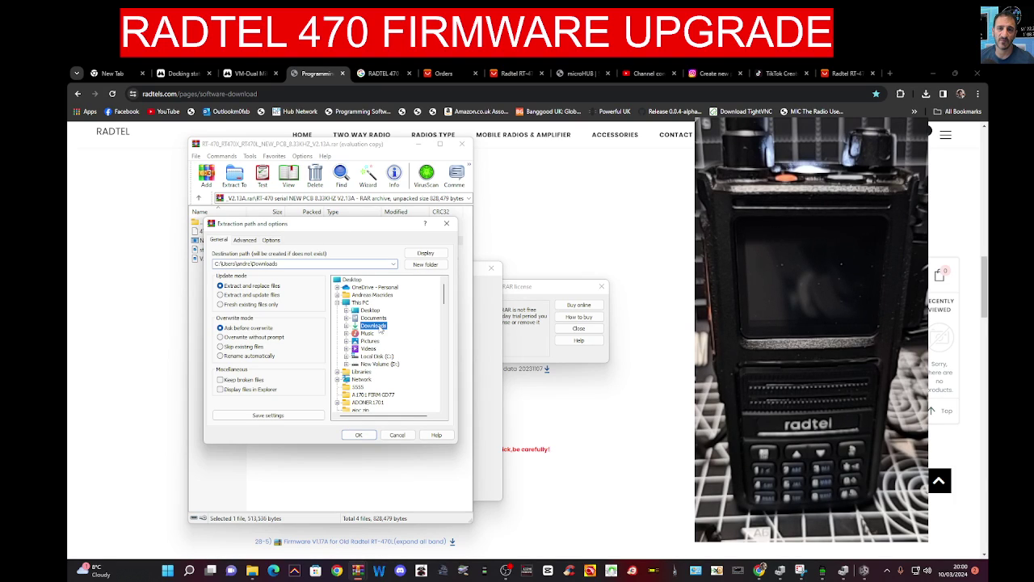
left_click(358, 434)
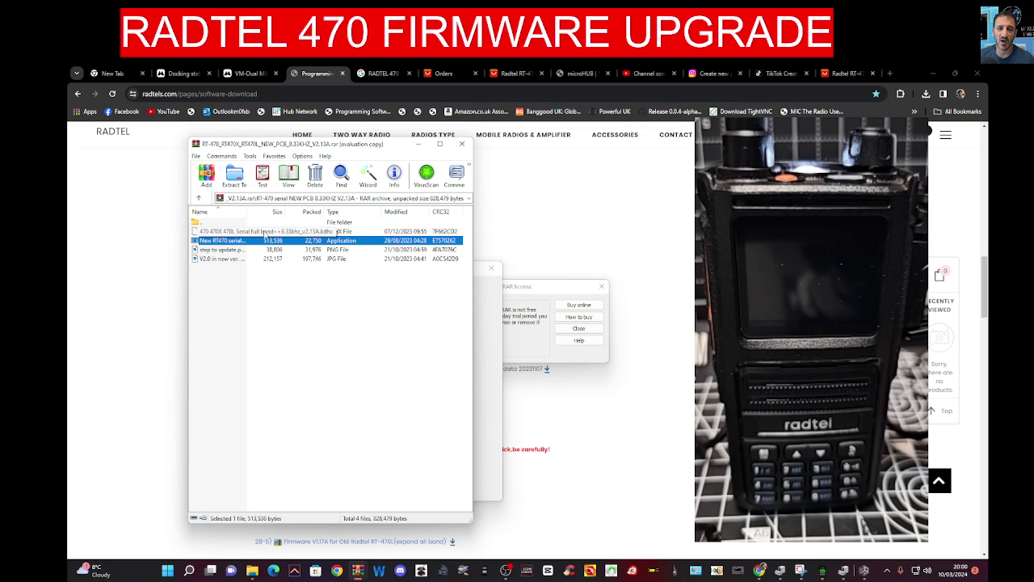
Step: Browse the Downloads folder for the firmware file in Bootloader Pro, then cancel
left_click(229, 301)
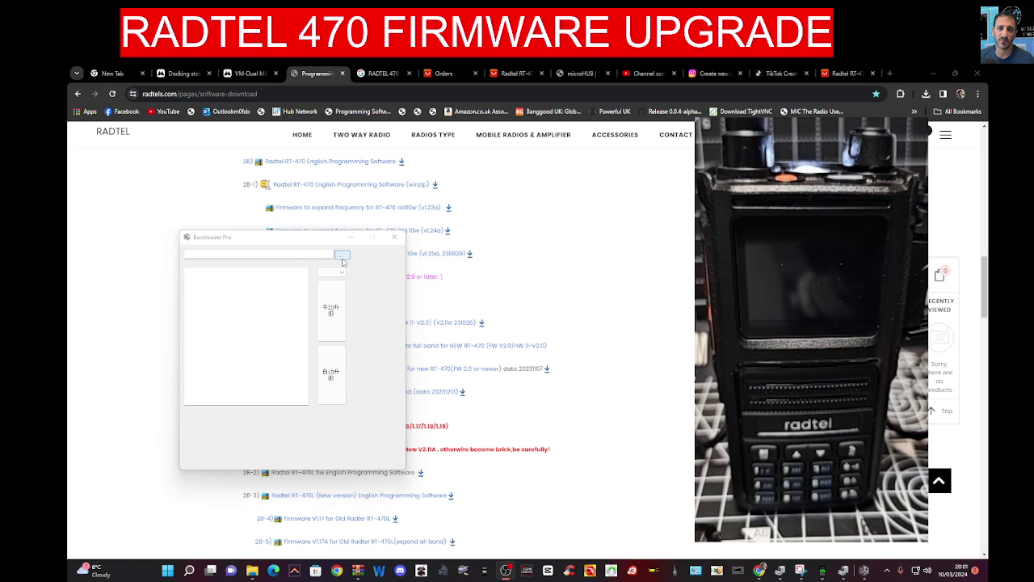
left_click(341, 257)
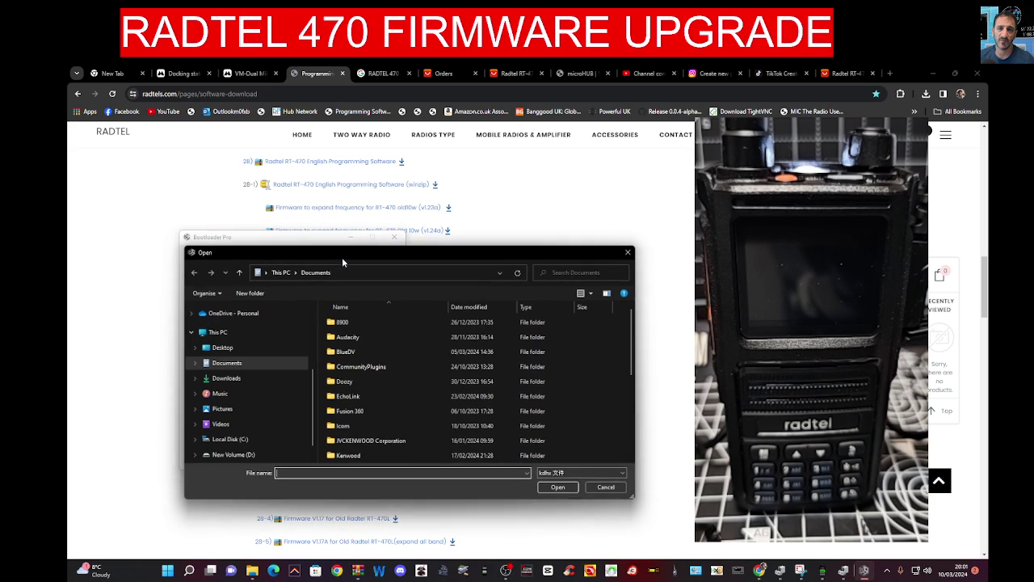
left_click(230, 378)
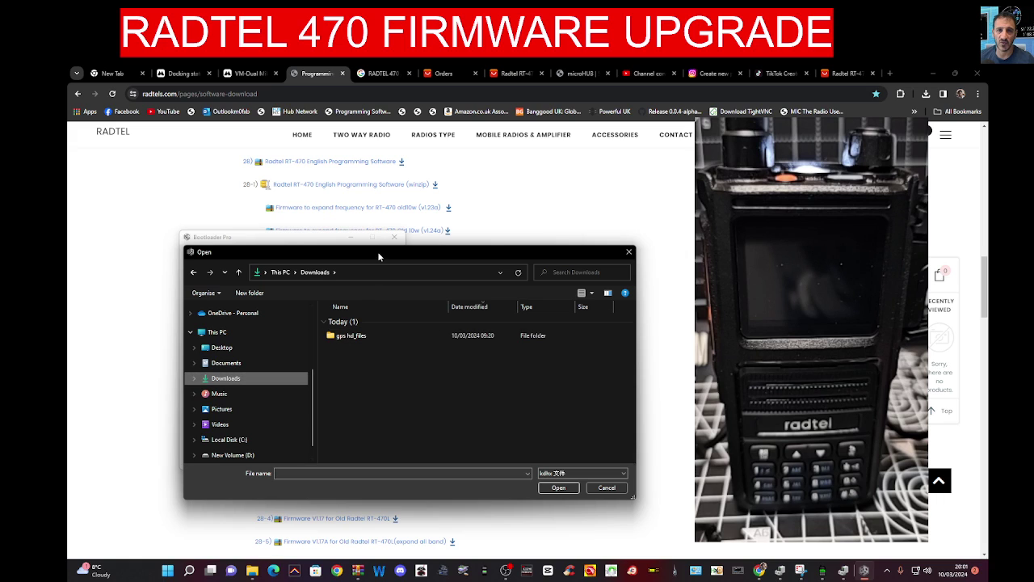
left_click_drag(377, 252, 283, 239)
key("Escape")
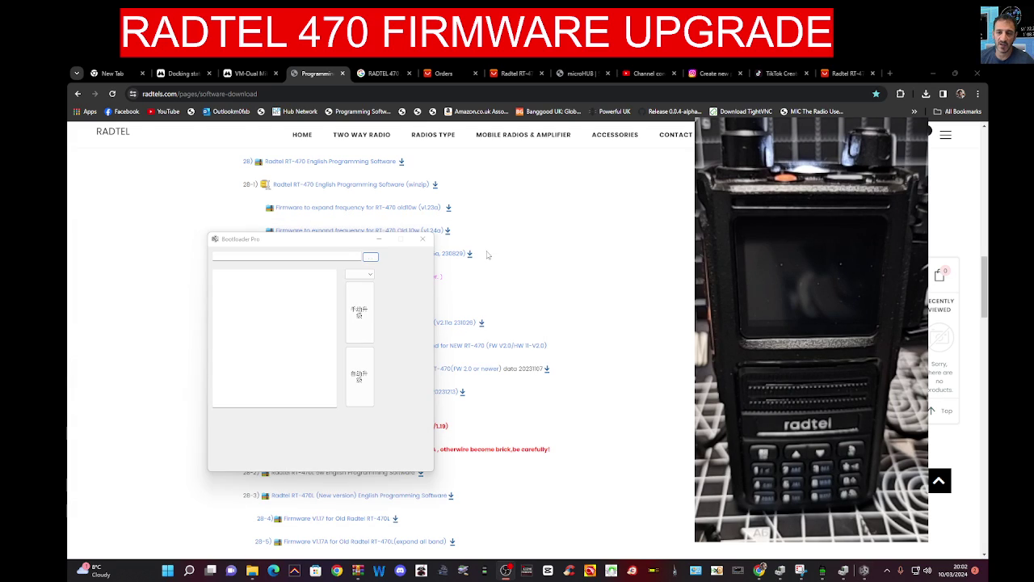
Step: Load the firmware file from Desktop > A FIRMWARE into Bootloader Pro
left_click(371, 258)
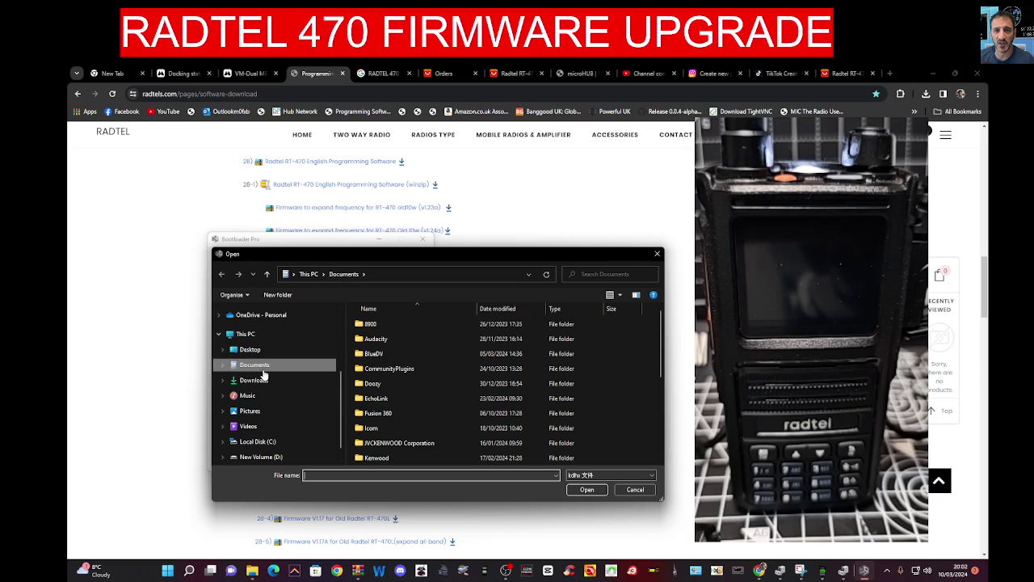
left_click(250, 349)
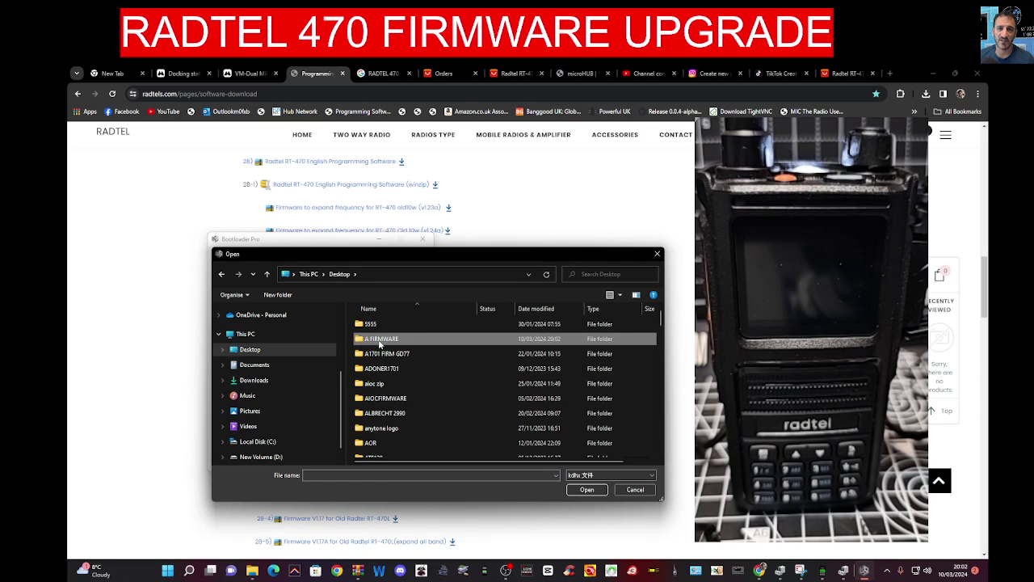
double_click(380, 340)
double_click(379, 324)
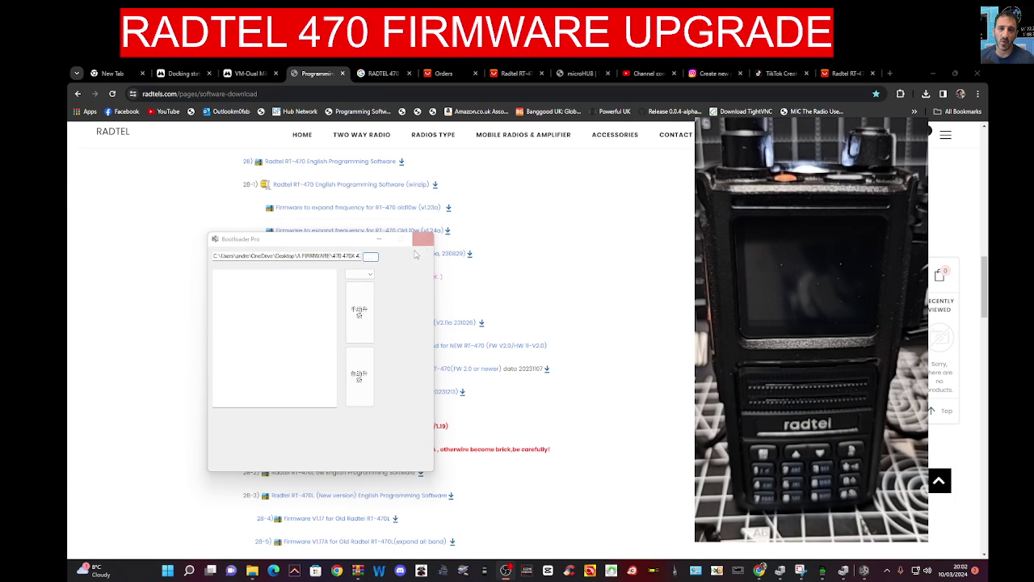
Step: Select port COM8 and flash the firmware until the log shows 100%
left_click(372, 275)
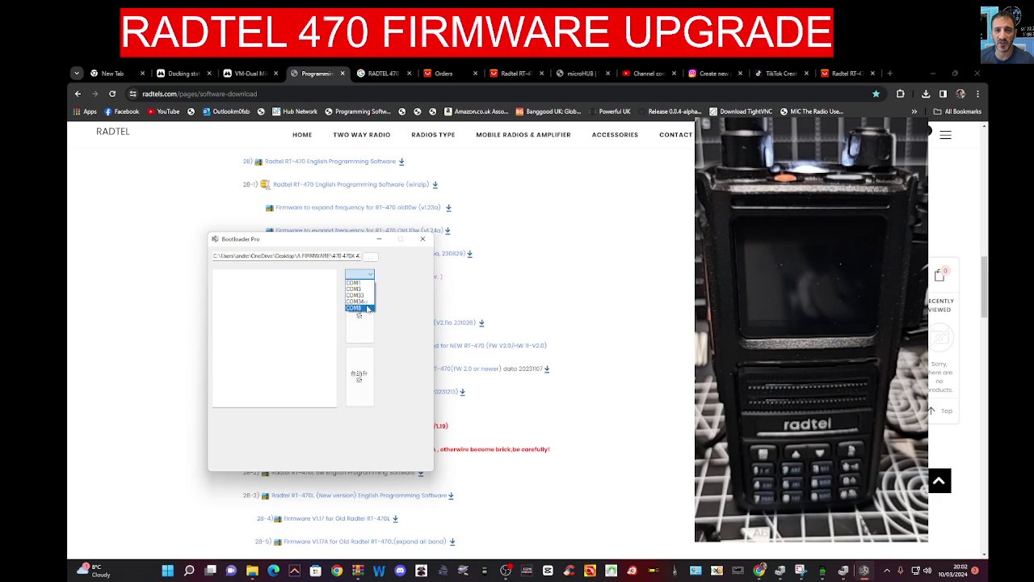
left_click(360, 299)
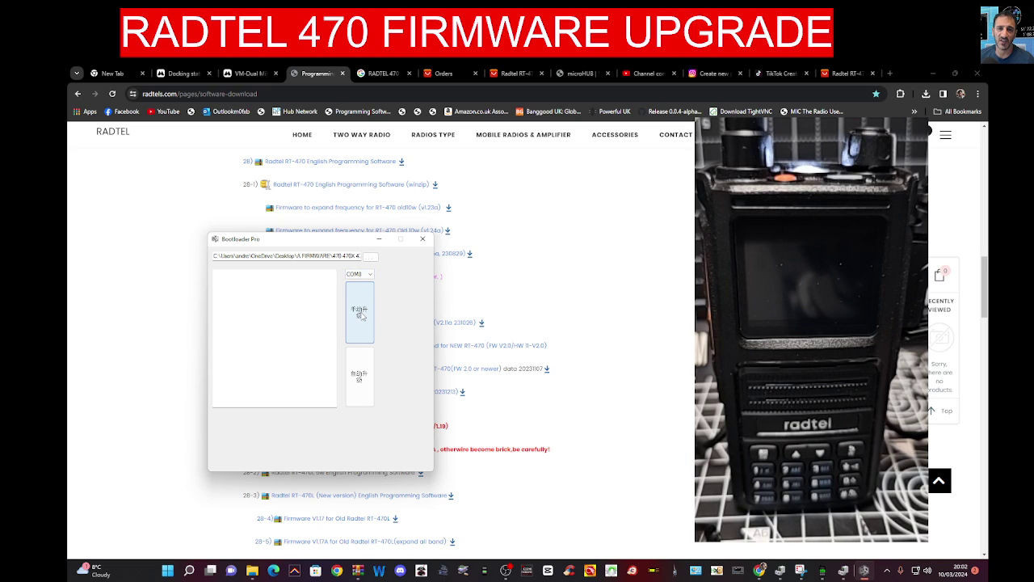
left_click(361, 315)
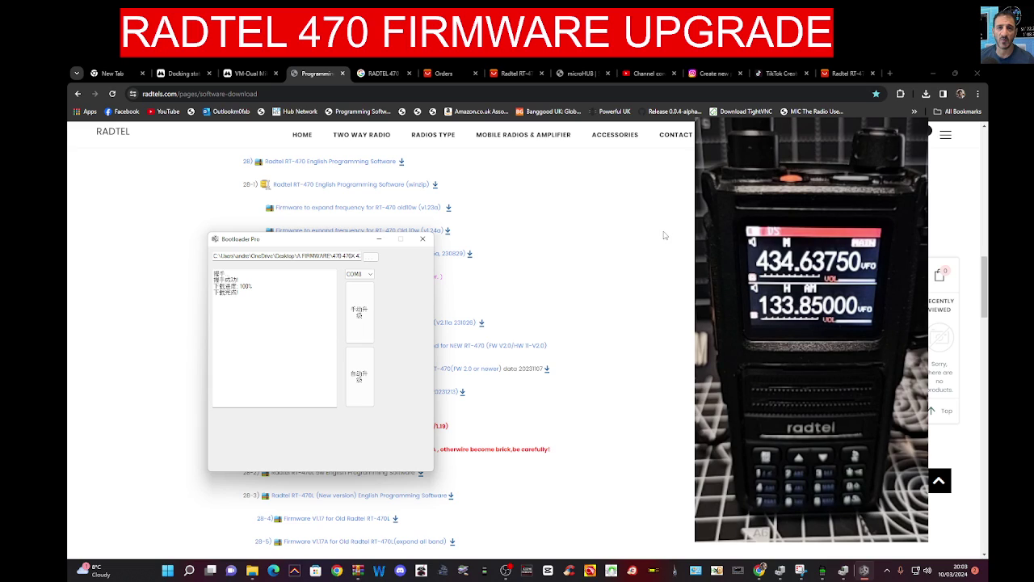
left_click(506, 569)
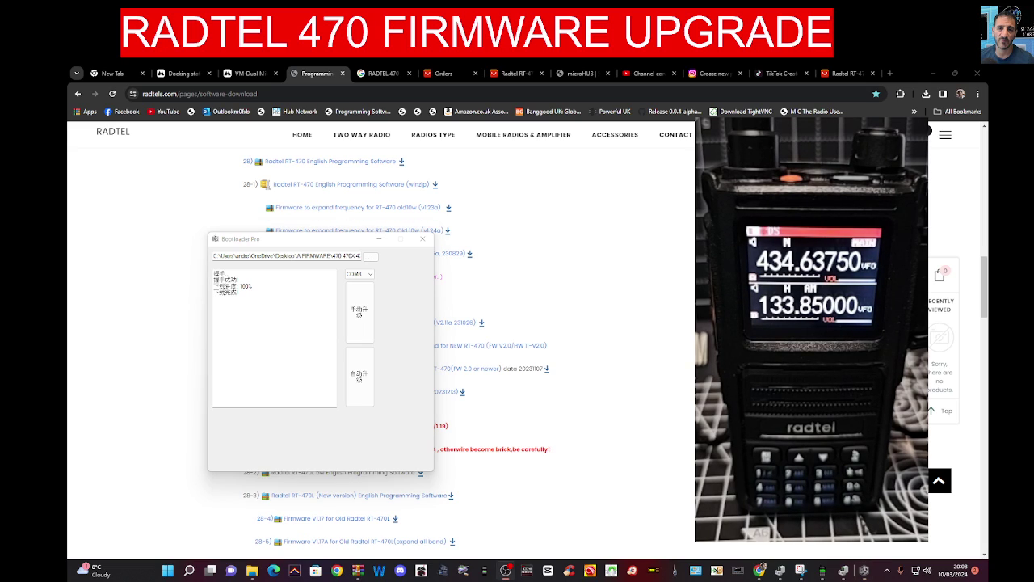